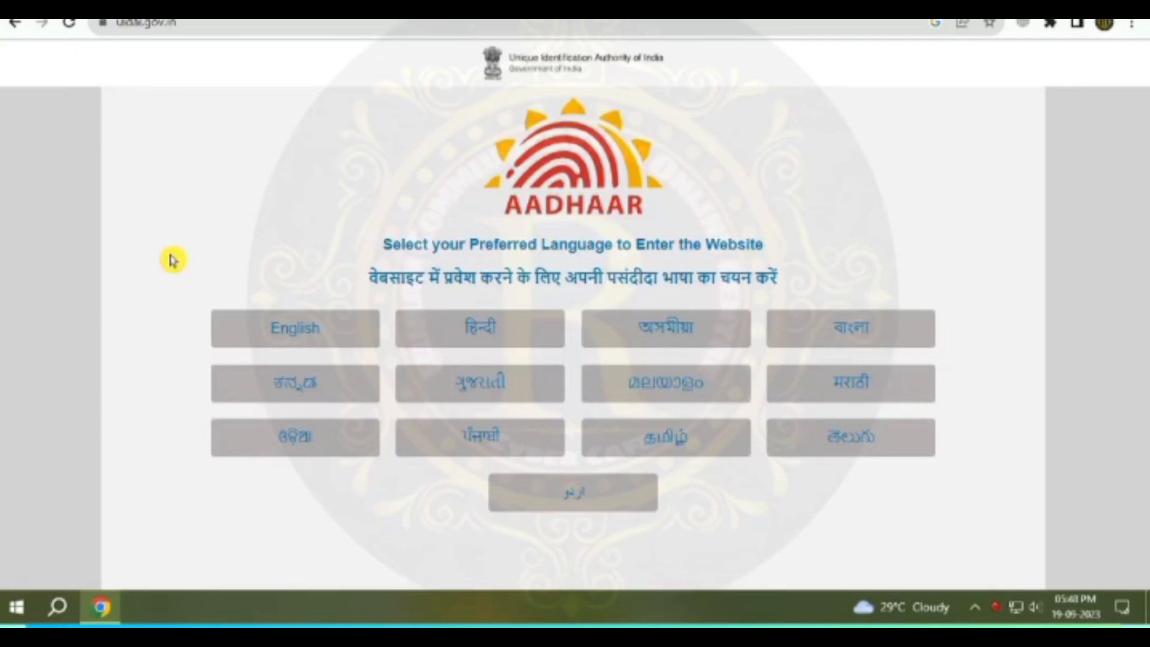
Enter the English UIDAI site, dismiss the update notice, and open Aadhaar Lock and Unlock Service under My Aadhaar.
click(269, 329)
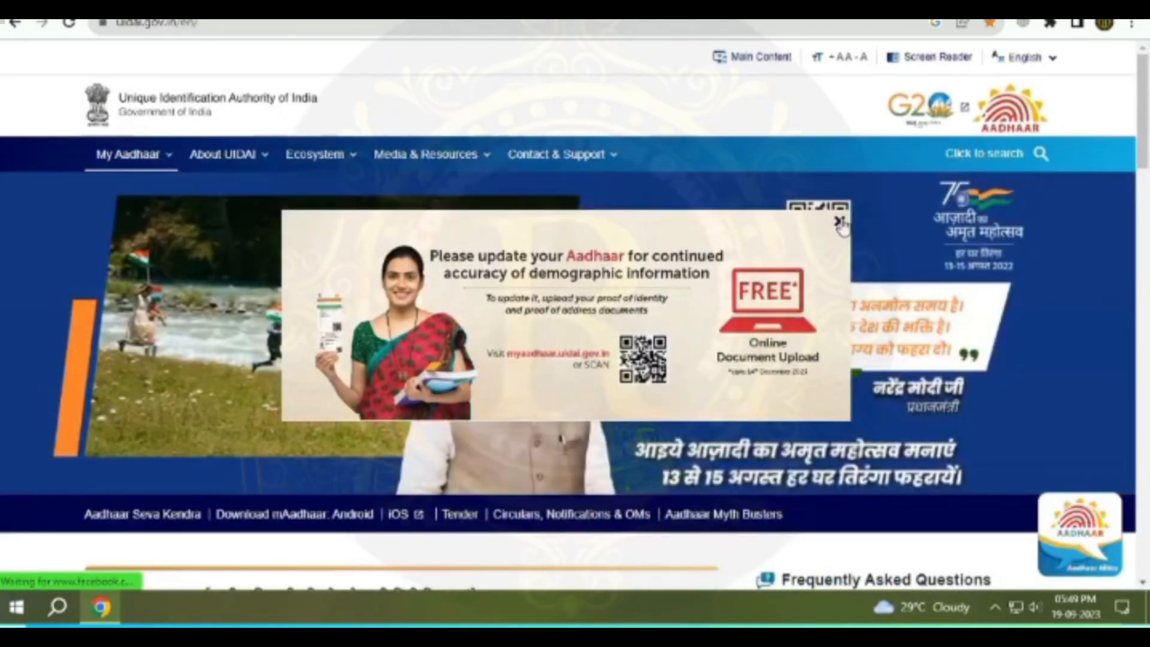
click(840, 222)
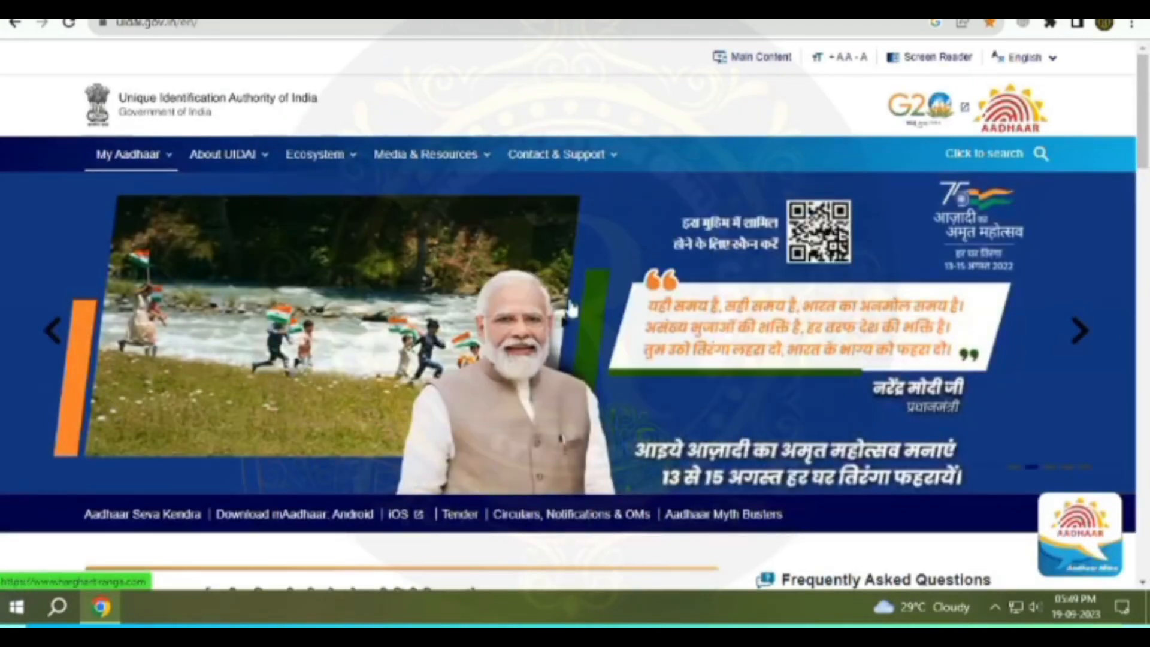
mouse_move(96, 163)
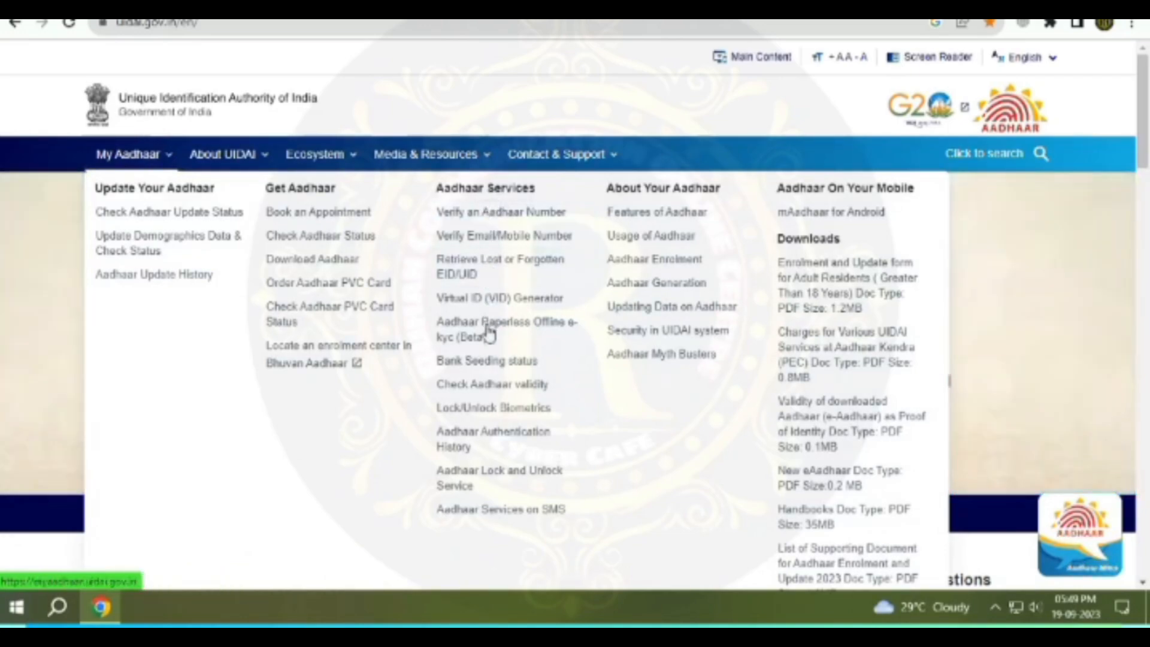
click(467, 479)
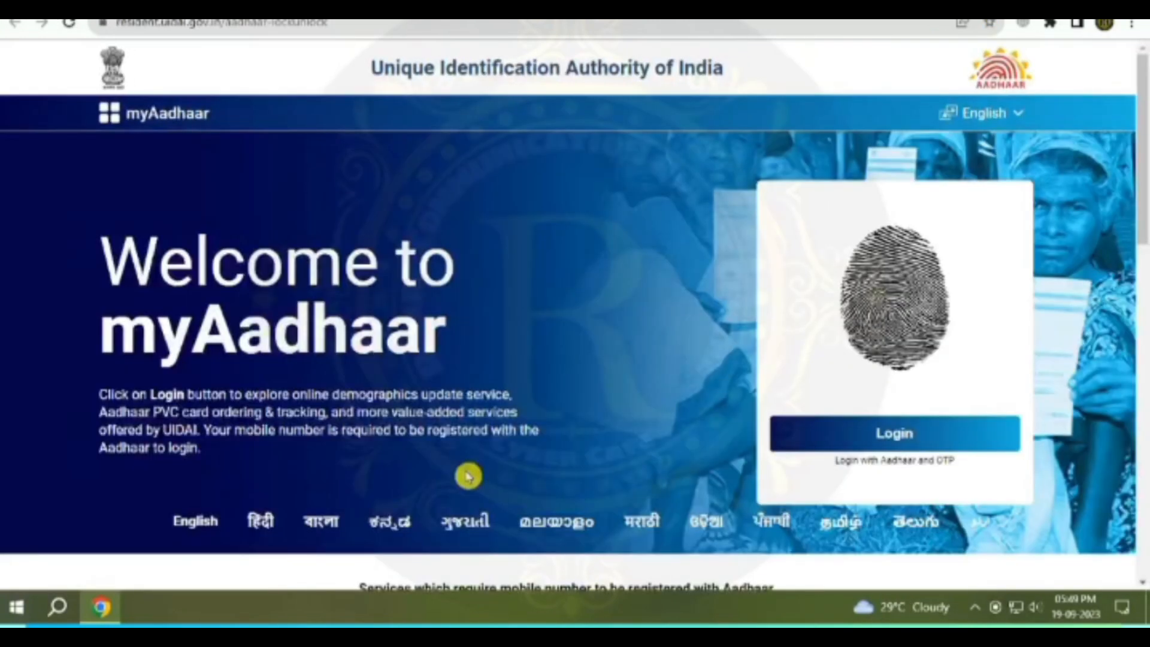
Open the Lock / Unlock Aadhaar card to view the 'How Lock/Unlock Aadhaar Works' guide.
scroll(470, 475, down, 8)
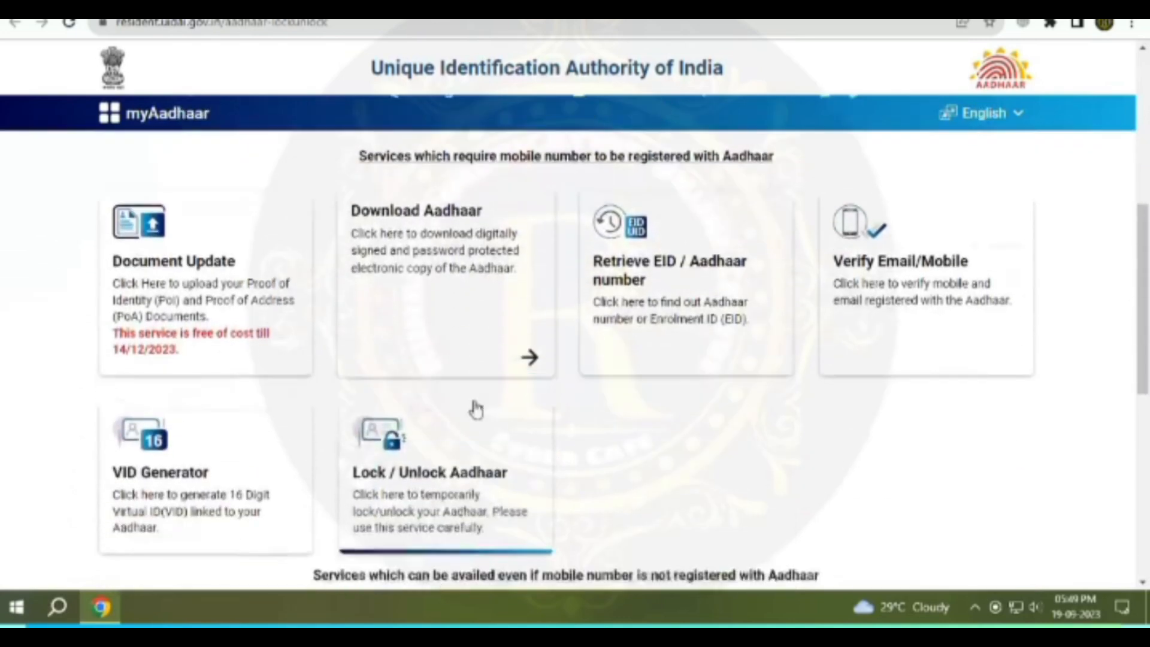
scroll(476, 394, down, 2)
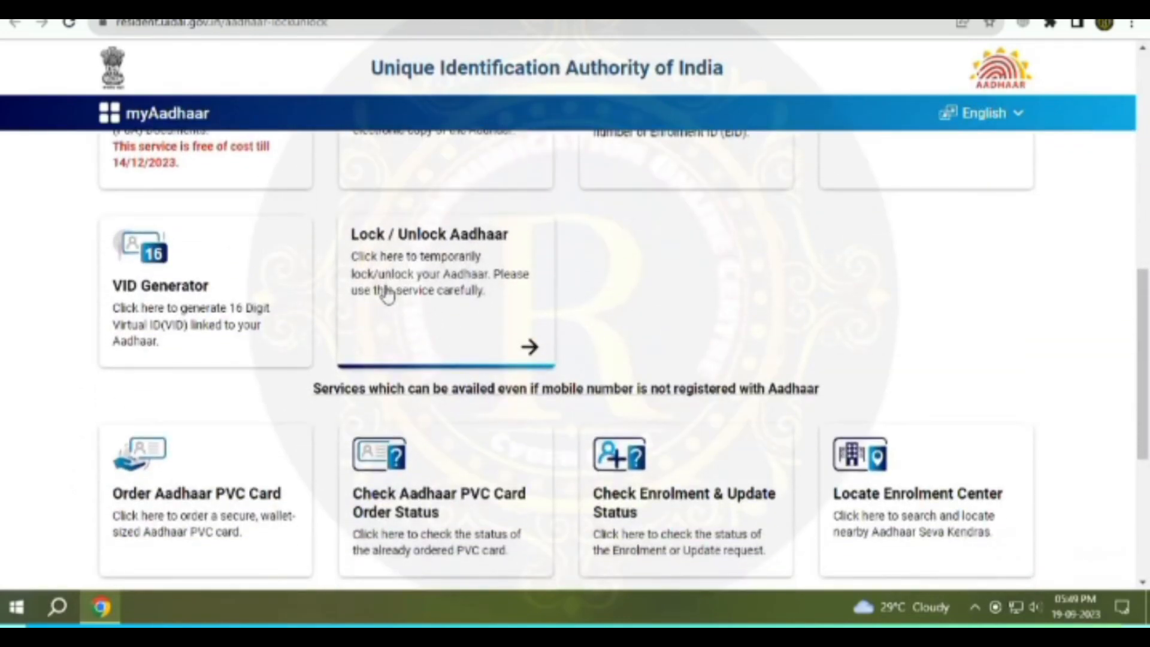
click(466, 309)
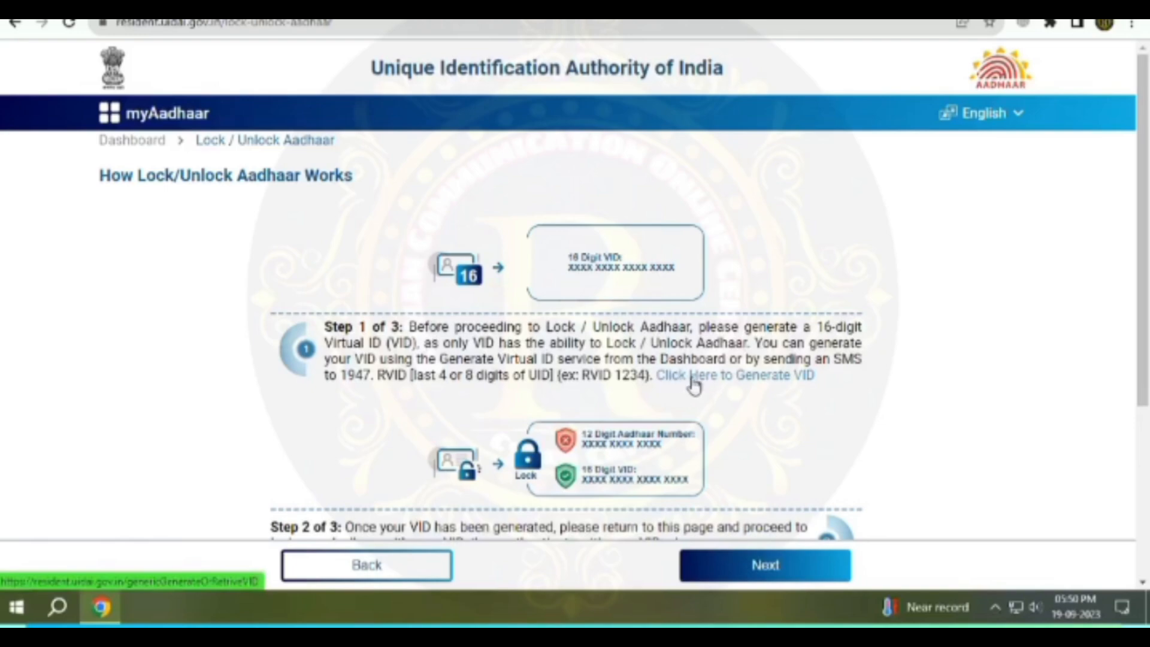
Generate a new Virtual ID by verifying the OTP, then highlight the displayed VID number.
click(694, 384)
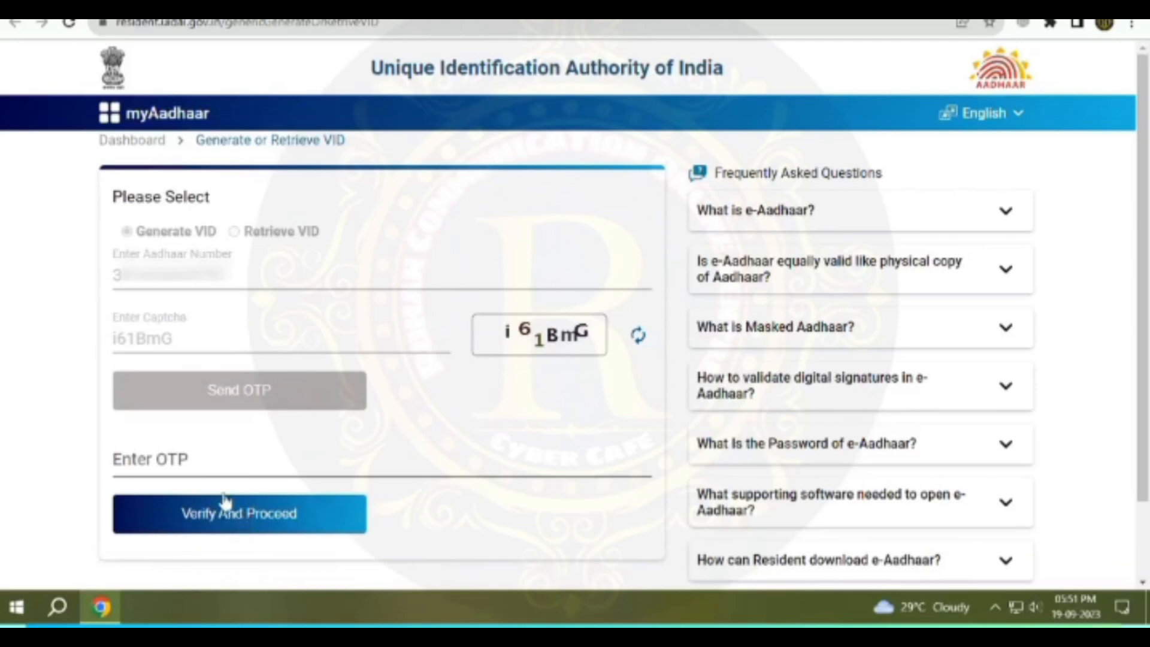
click(223, 462)
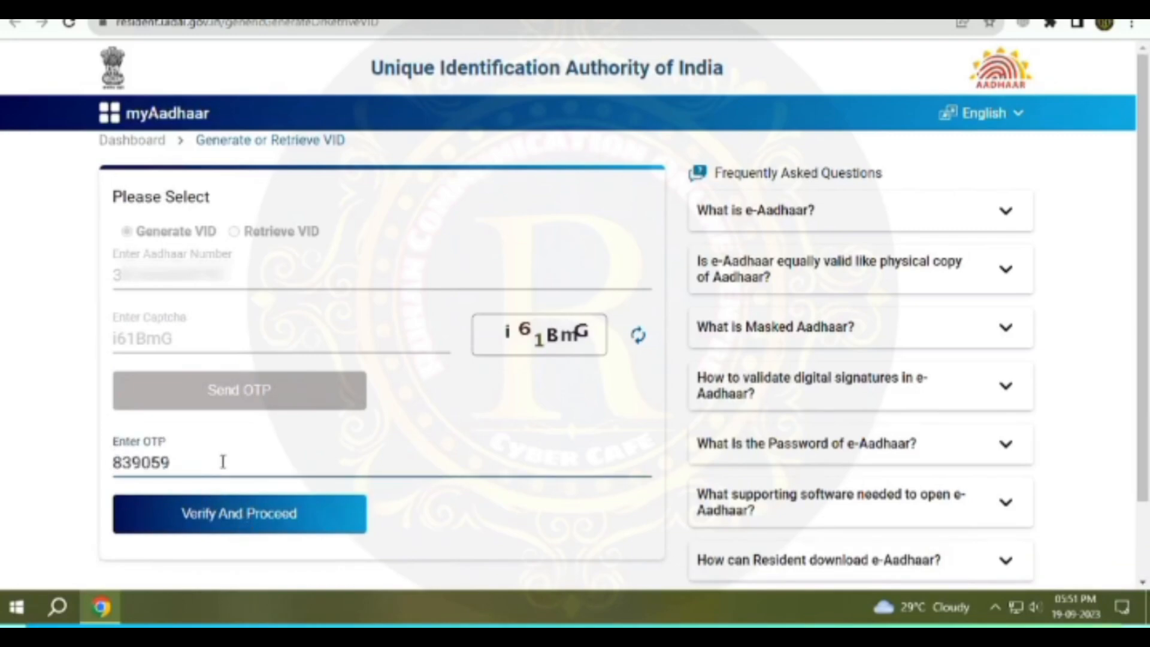
click(233, 519)
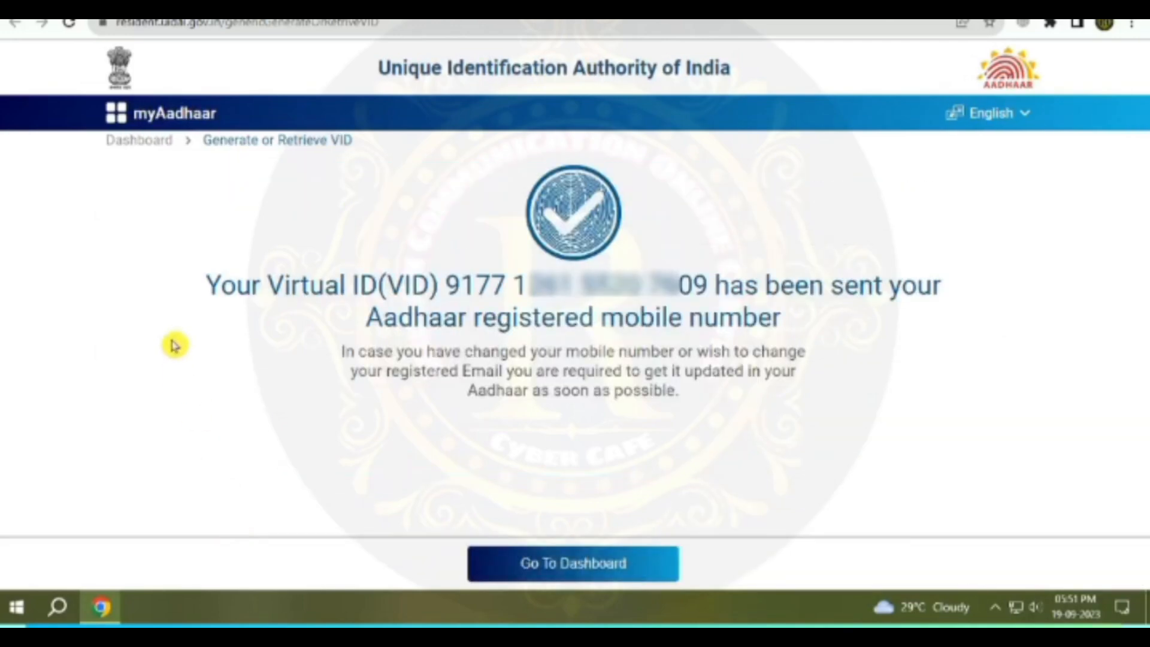
drag(207, 286, 429, 286)
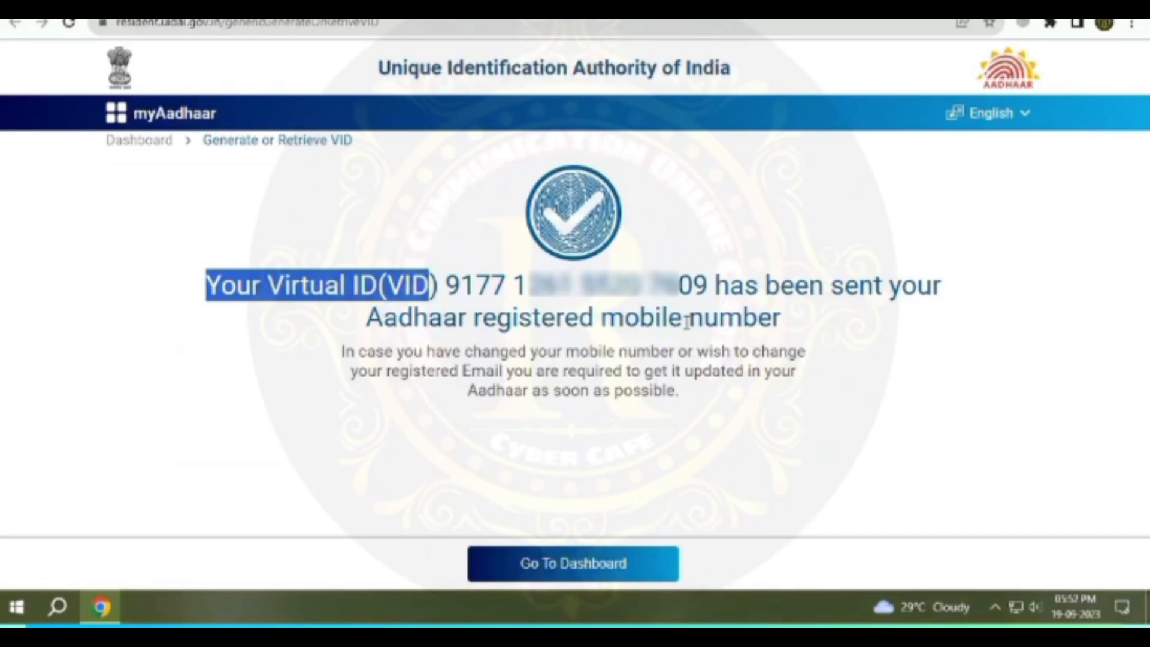
drag(446, 286, 709, 298)
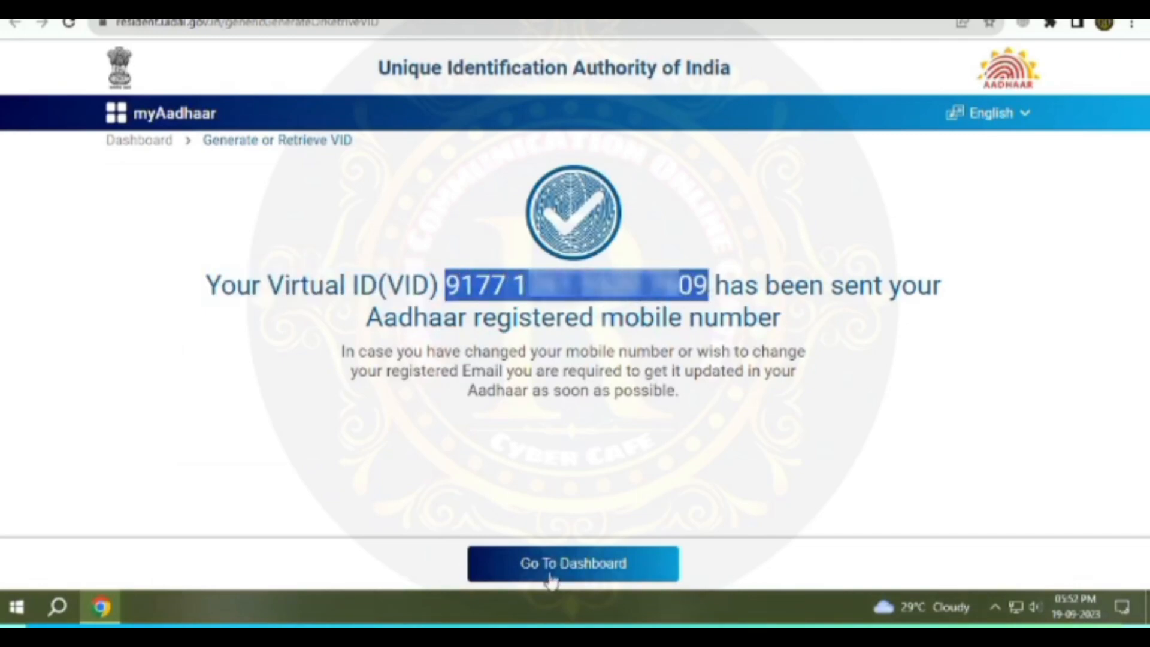
Go back to the dashboard, reopen Lock / Unlock Aadhaar and continue to its details form.
click(580, 568)
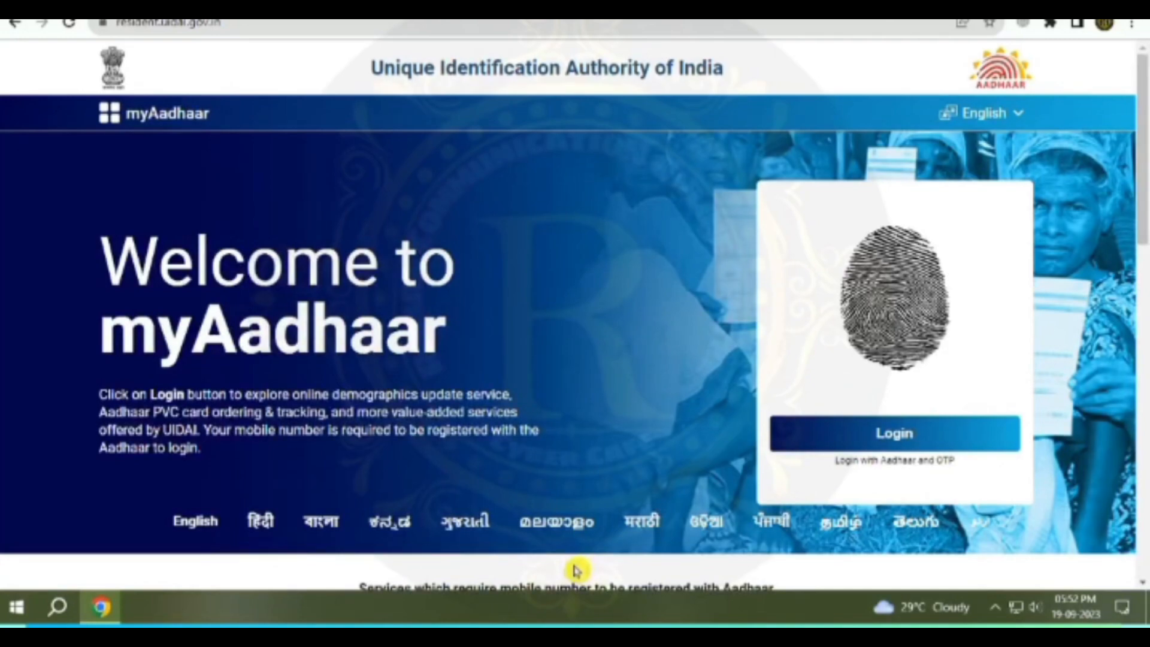
scroll(576, 560, down, 1)
scroll(574, 557, down, 8)
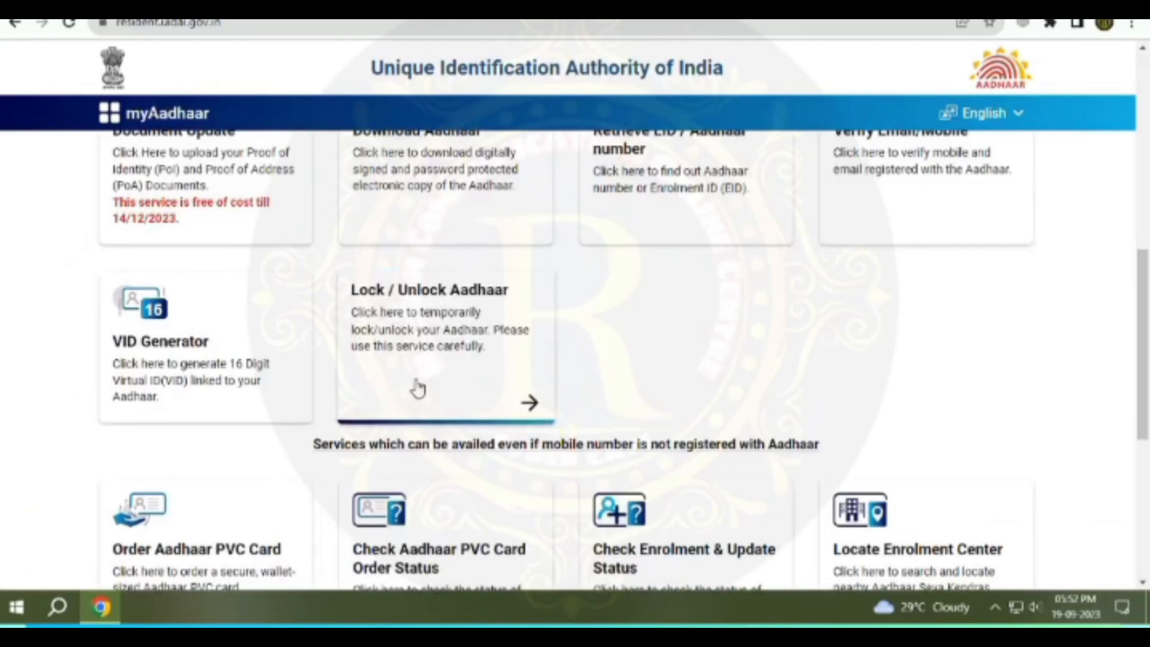
click(508, 396)
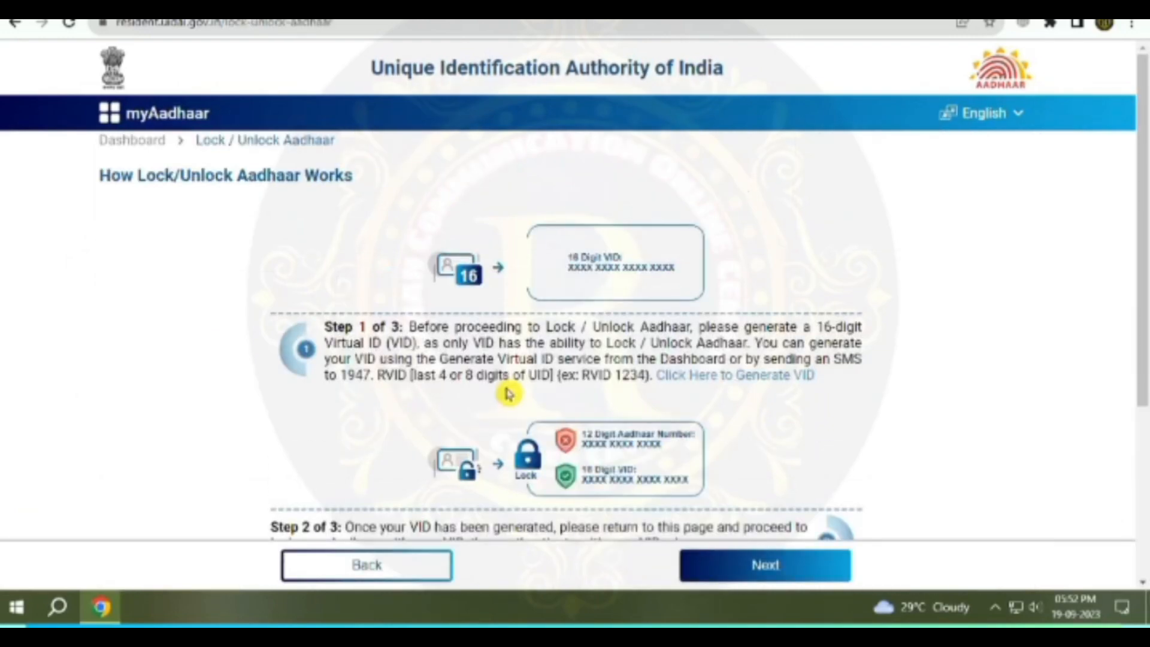
click(791, 577)
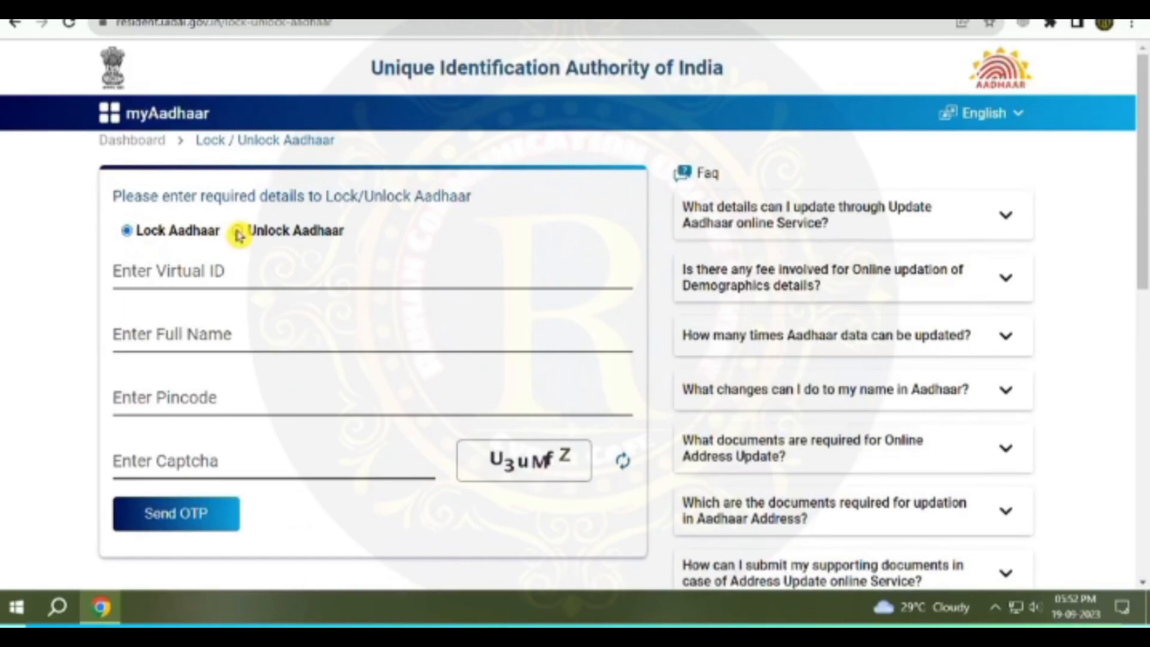
Choose Lock Aadhaar, accept VID-only authentication, submit, and highlight the locked-successfully message.
click(128, 234)
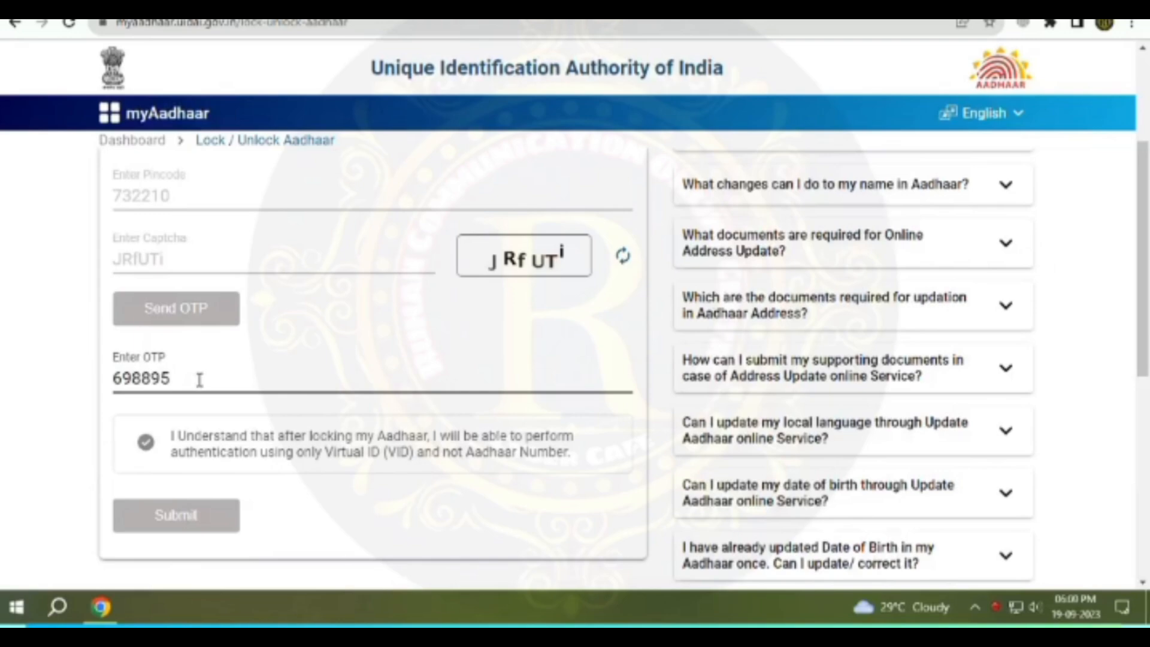
click(147, 444)
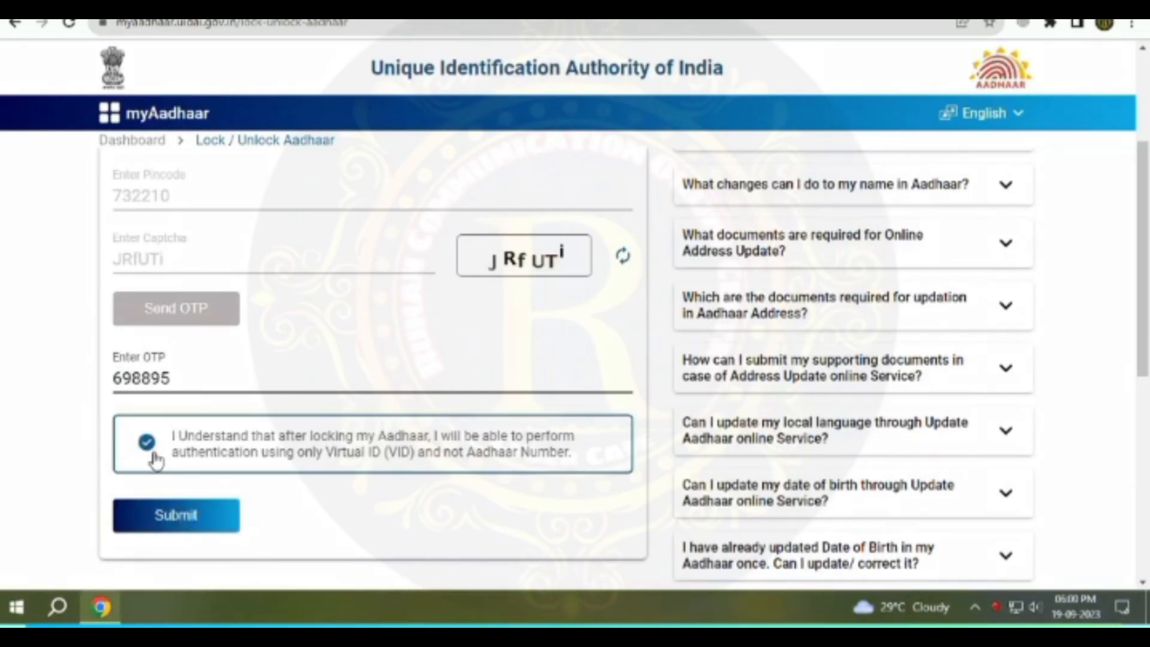
click(175, 519)
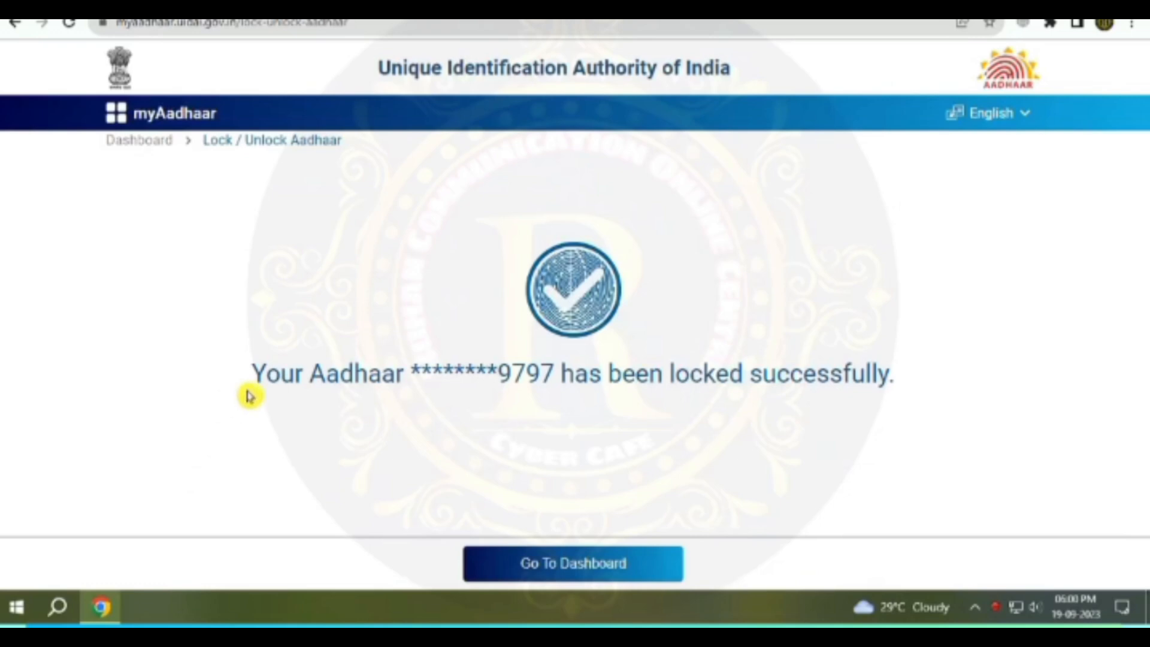
drag(250, 396, 897, 414)
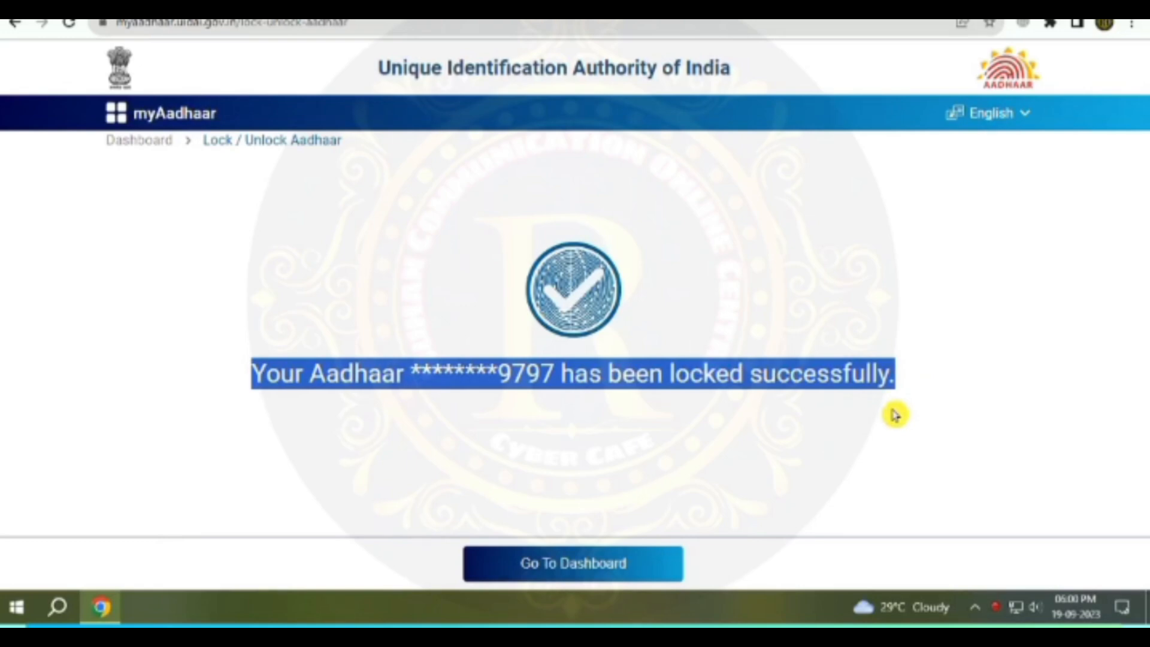
Return to the dashboard, reopen the Lock / Unlock Aadhaar card and continue to the empty details form.
click(565, 572)
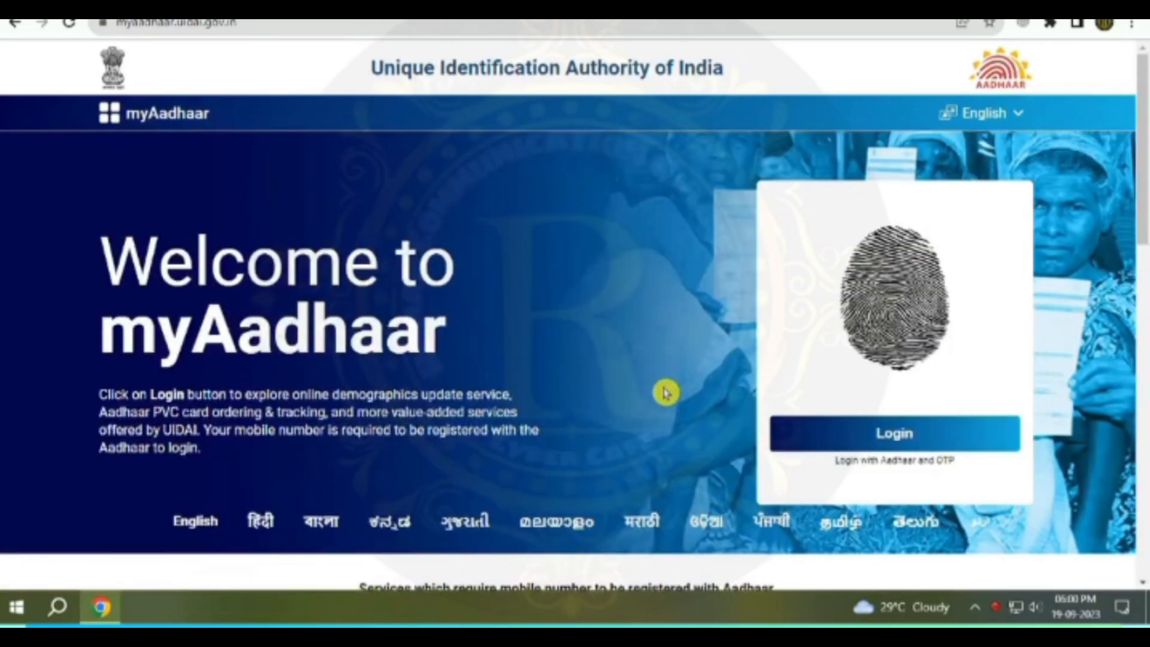
scroll(665, 393, down, 8)
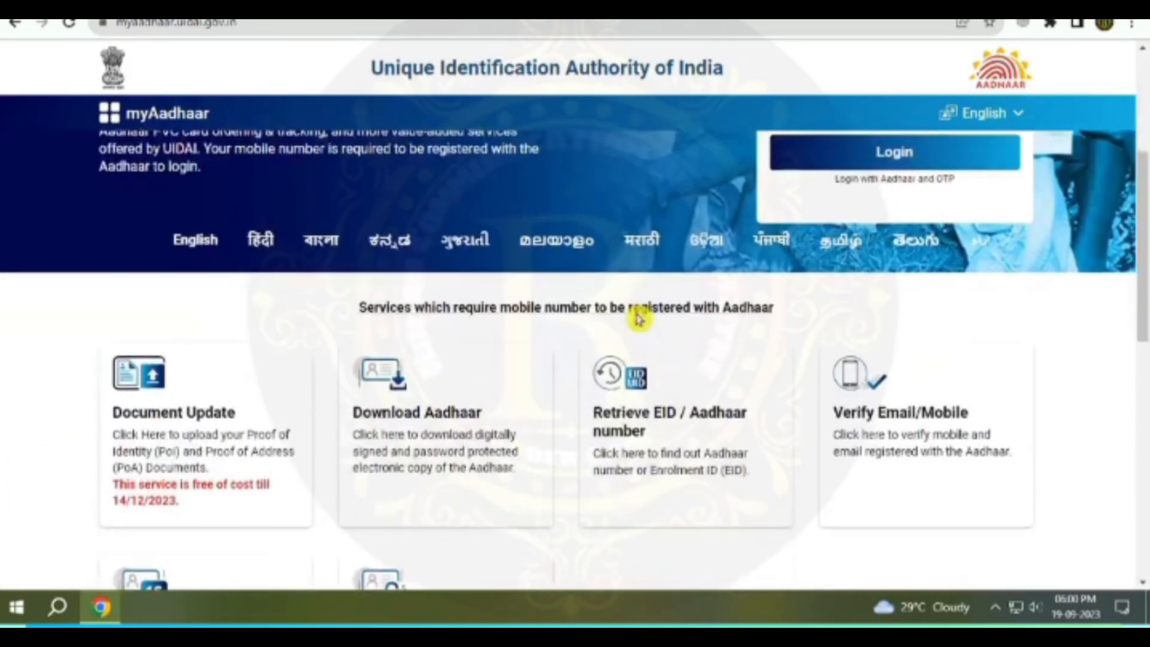
scroll(628, 293, down, 2)
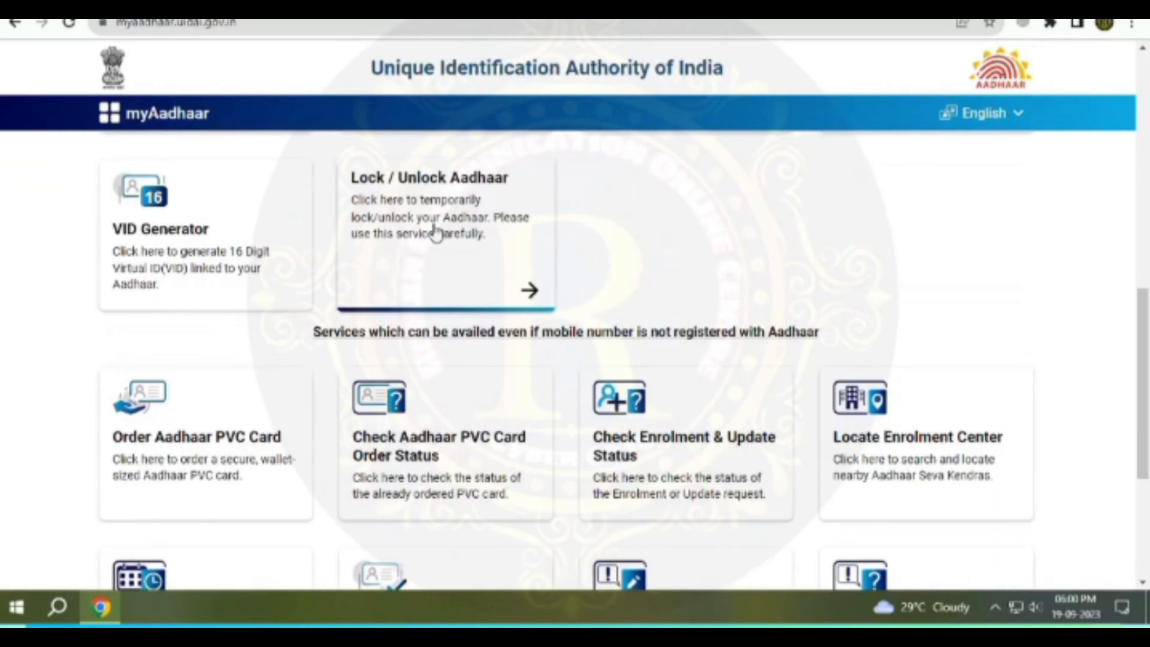
click(436, 232)
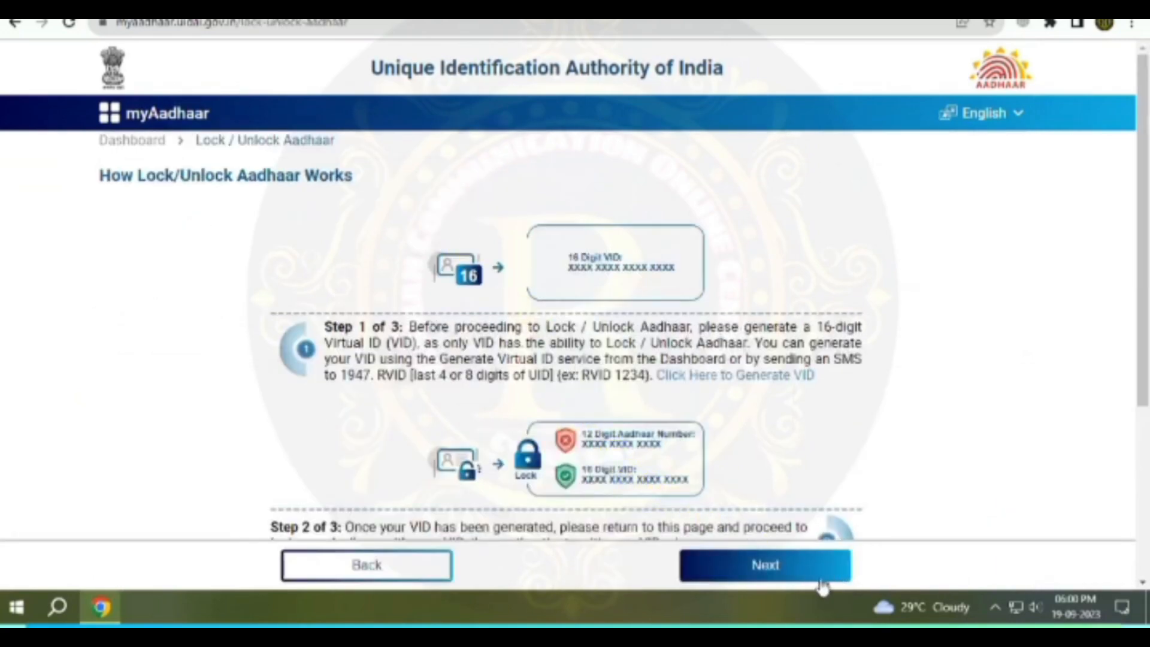
click(759, 569)
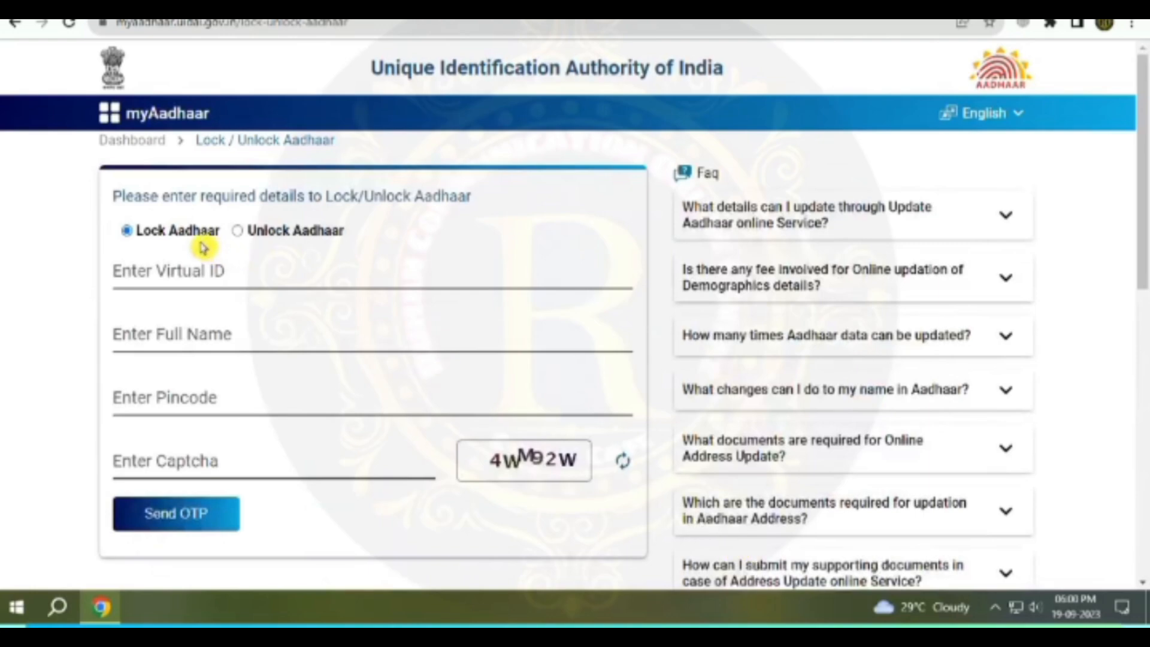
Choose Unlock Aadhaar, enter the received OTP, accept consent, submit, and highlight the unlocked-successfully message.
click(239, 232)
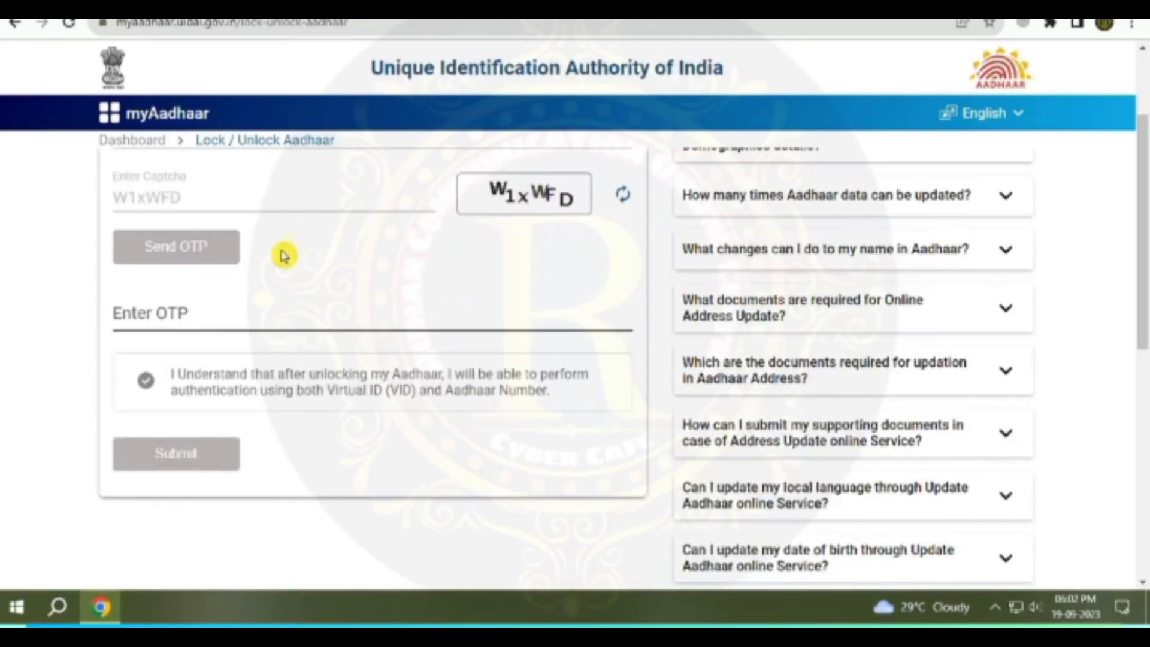
click(268, 316)
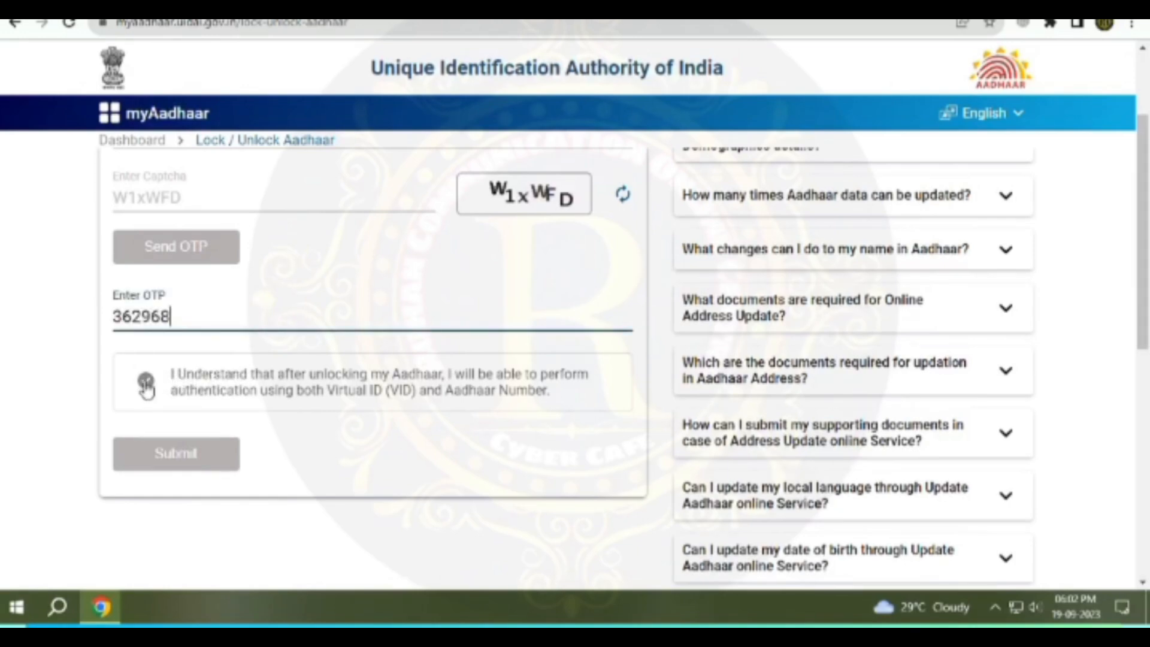
click(146, 381)
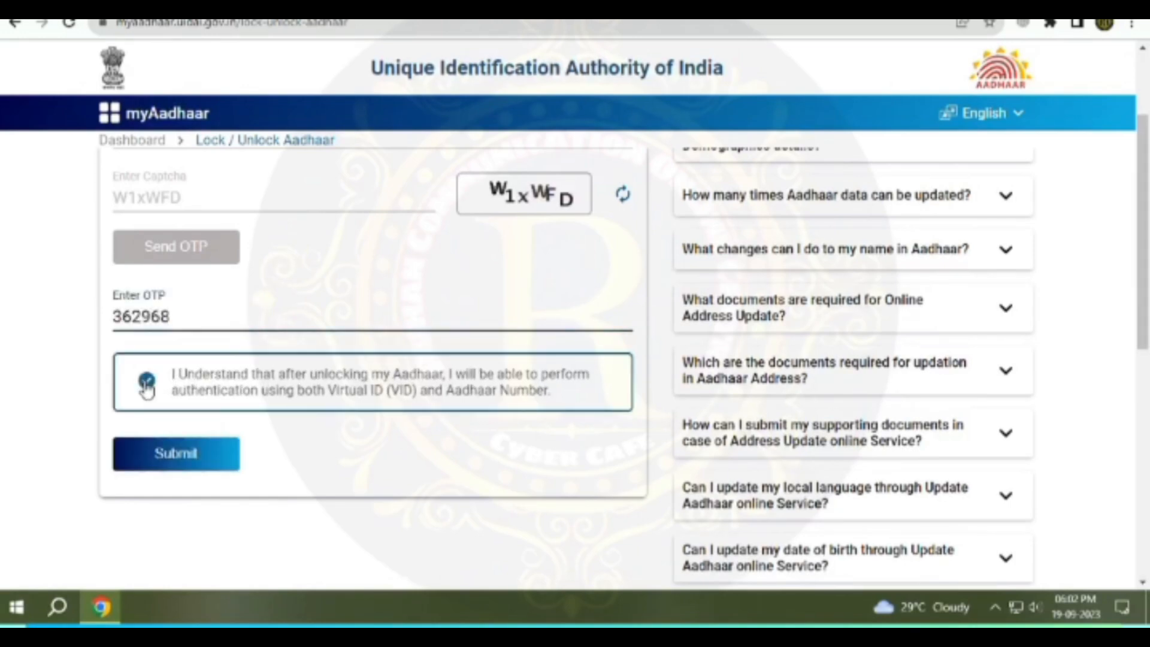
click(175, 462)
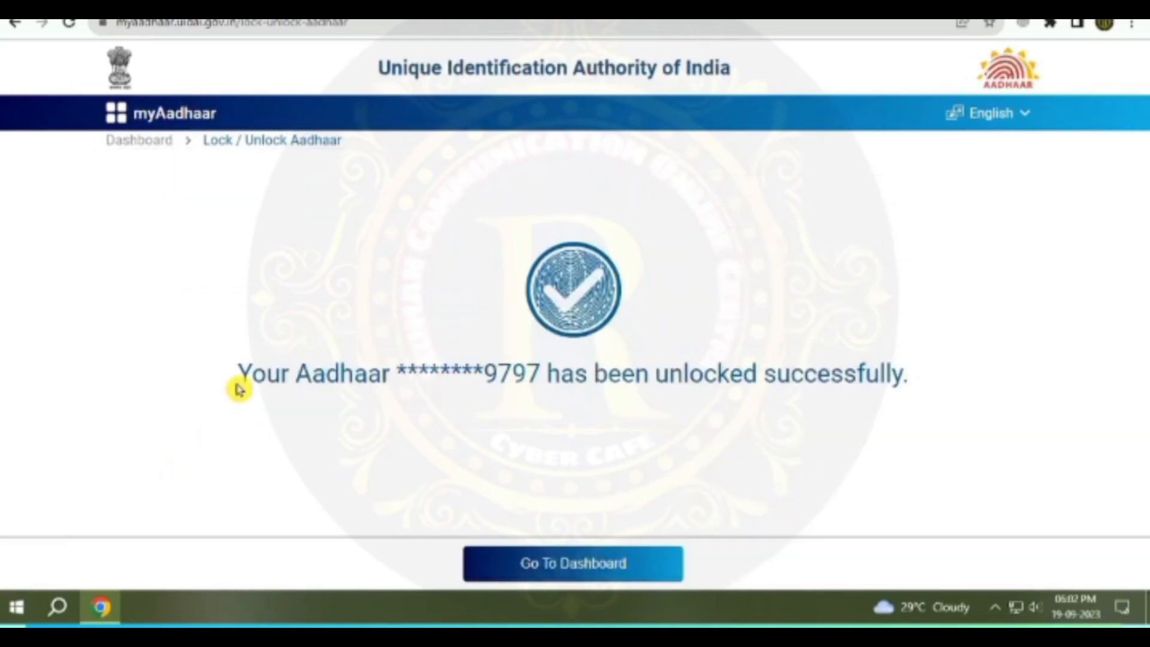
drag(238, 389, 917, 400)
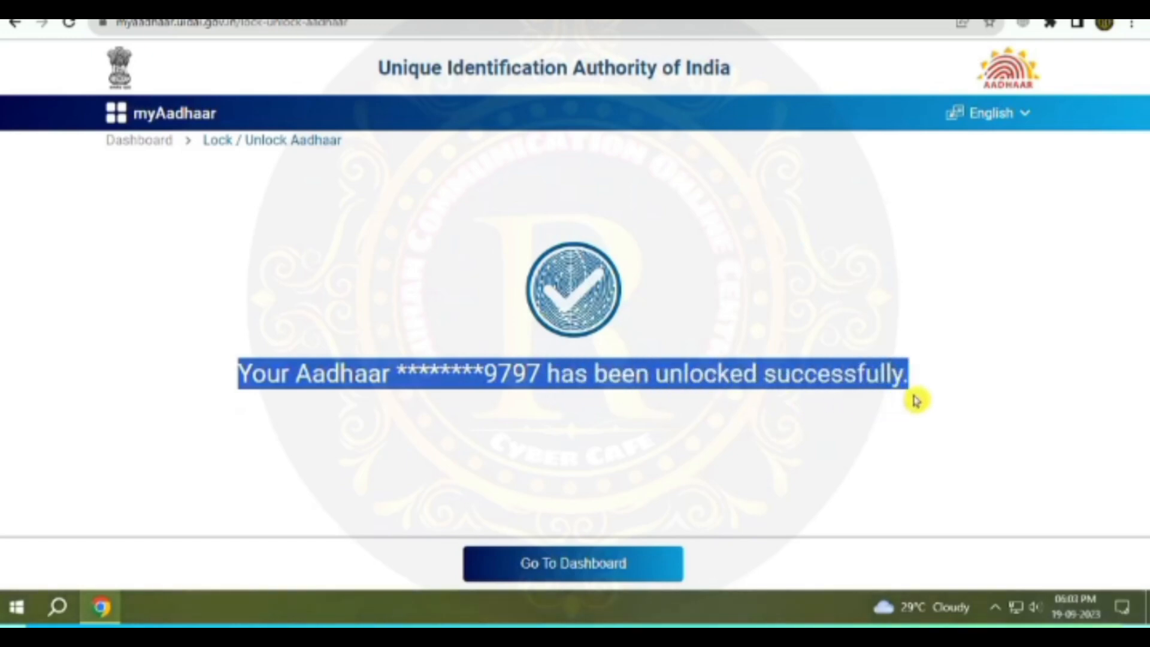